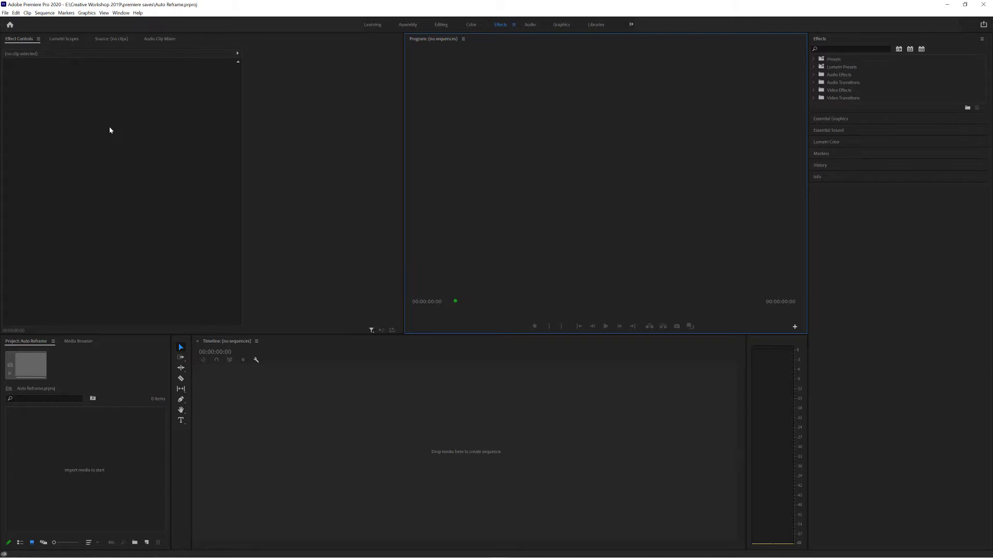
Step: Open the New Sequence dialog and collapse the DNxHD preset folder
left_click(4, 13)
mouse_move(31, 20)
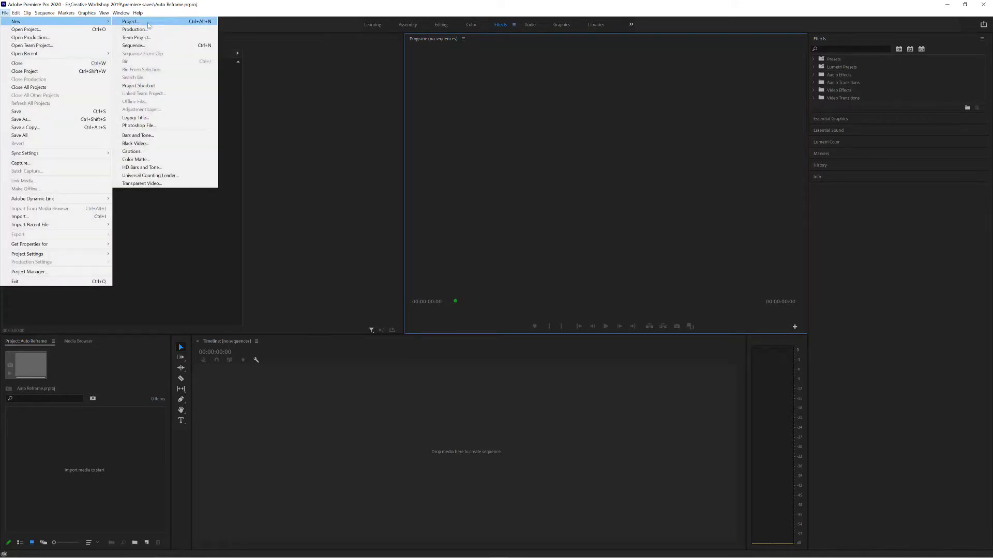
left_click(147, 46)
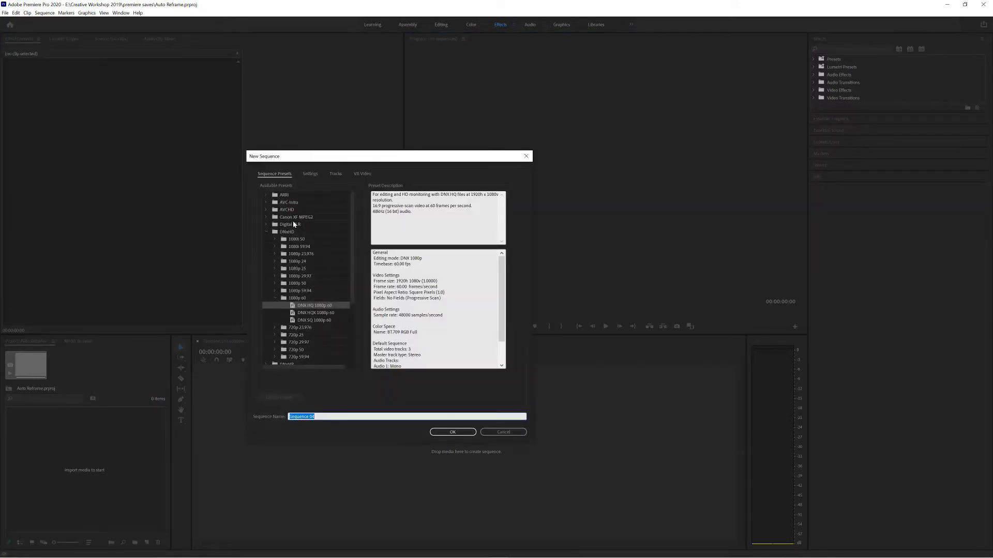
left_click(266, 232)
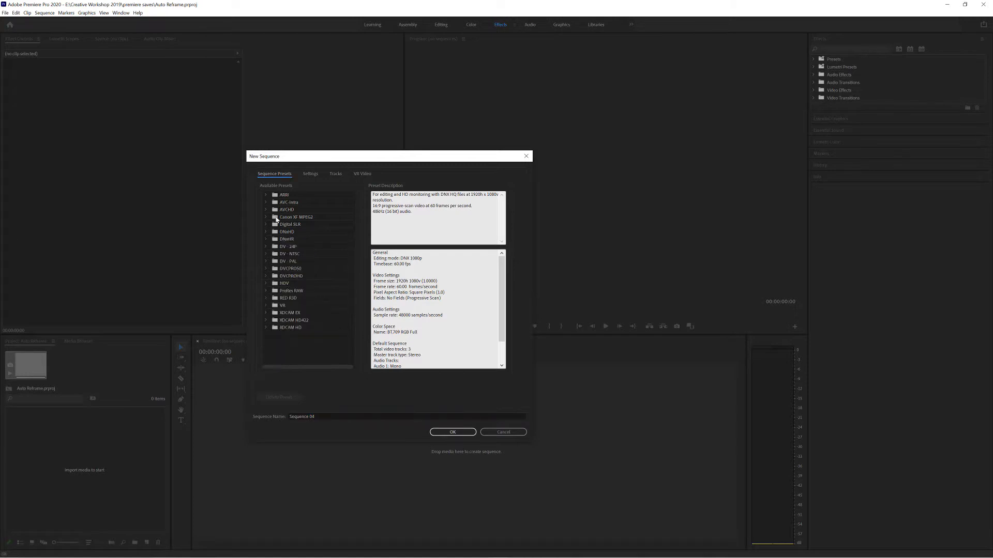
Step: In Settings, set Editing Mode to Custom and Timebase to 24.00 frames/second
left_click(310, 175)
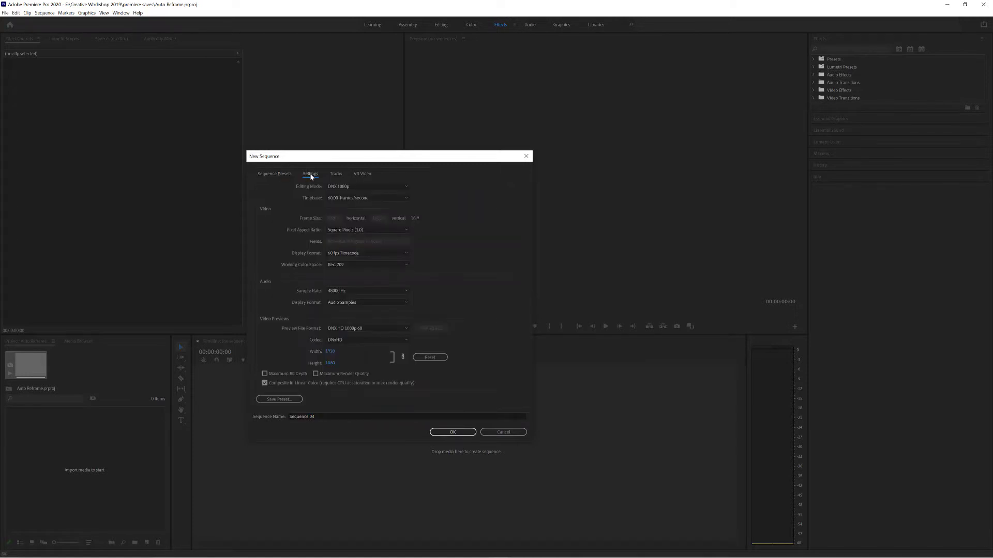
left_click(334, 186)
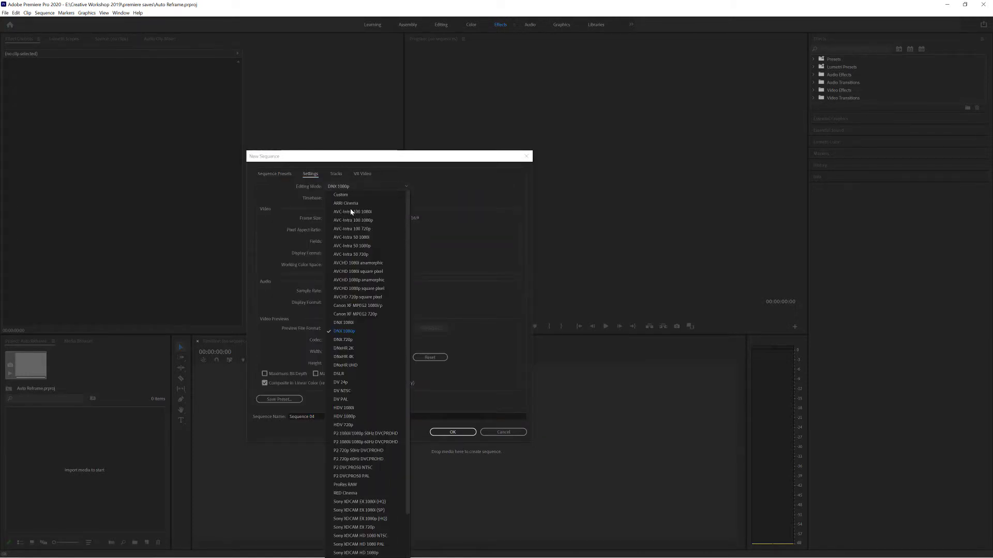
left_click(341, 195)
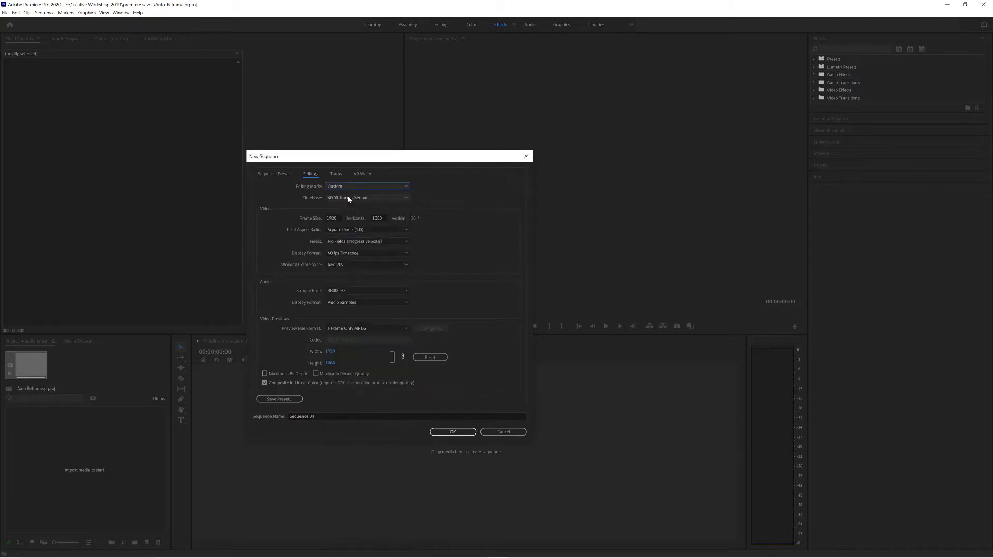
left_click(348, 199)
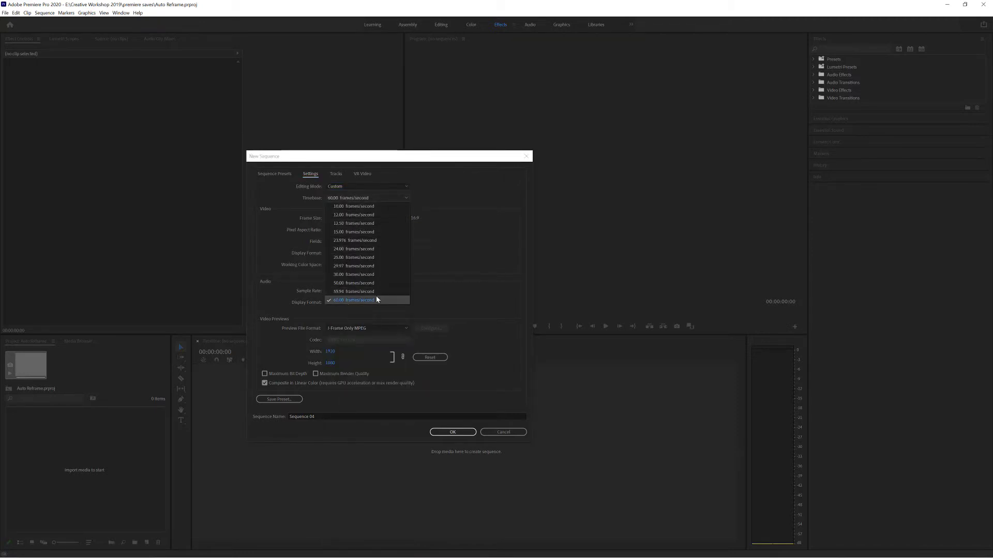
left_click(301, 199)
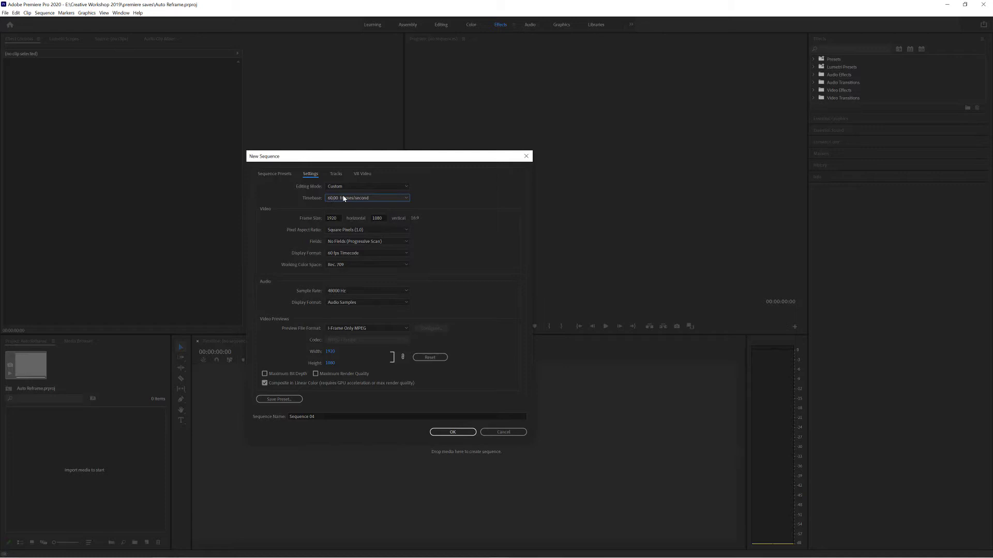
left_click(345, 199)
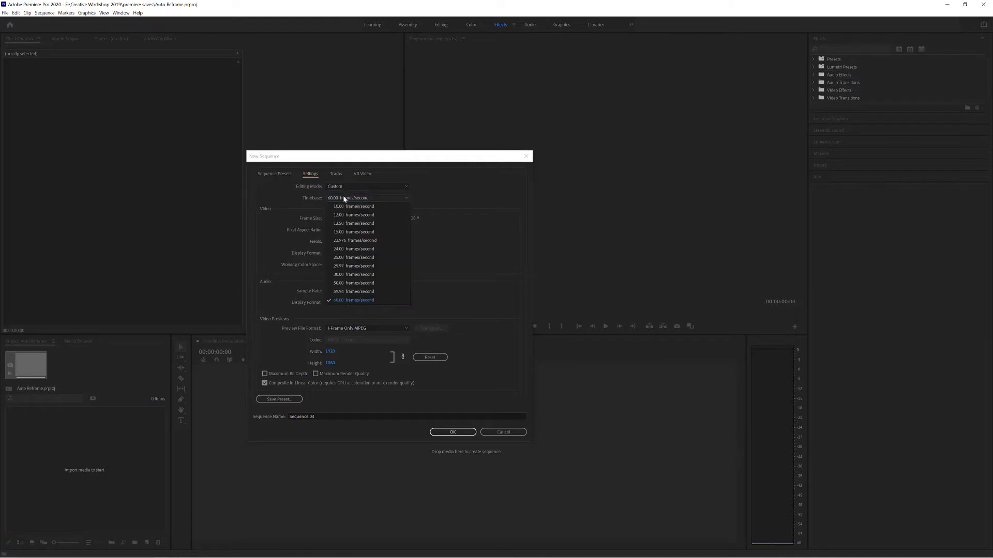
left_click(370, 249)
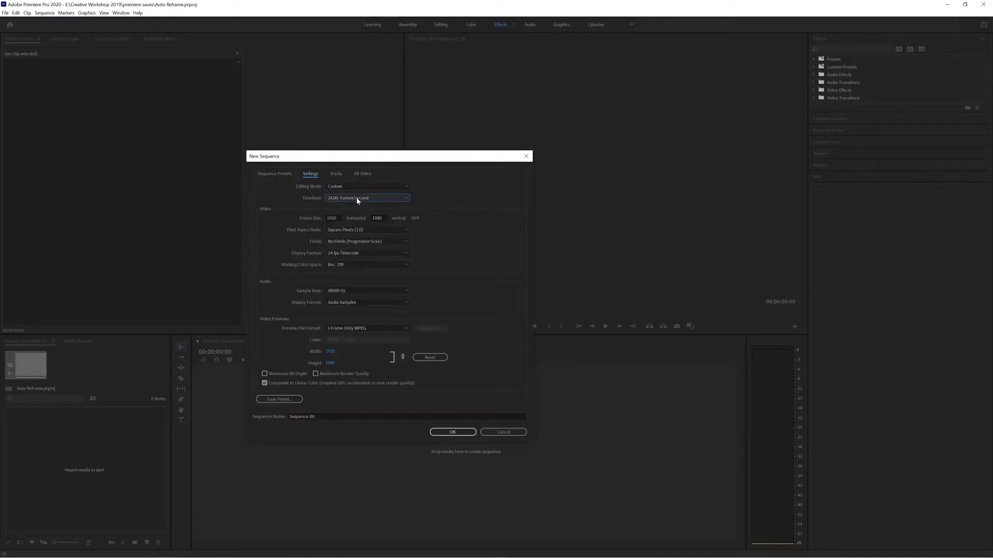
left_click(338, 217)
left_click(380, 218)
left_click(368, 231)
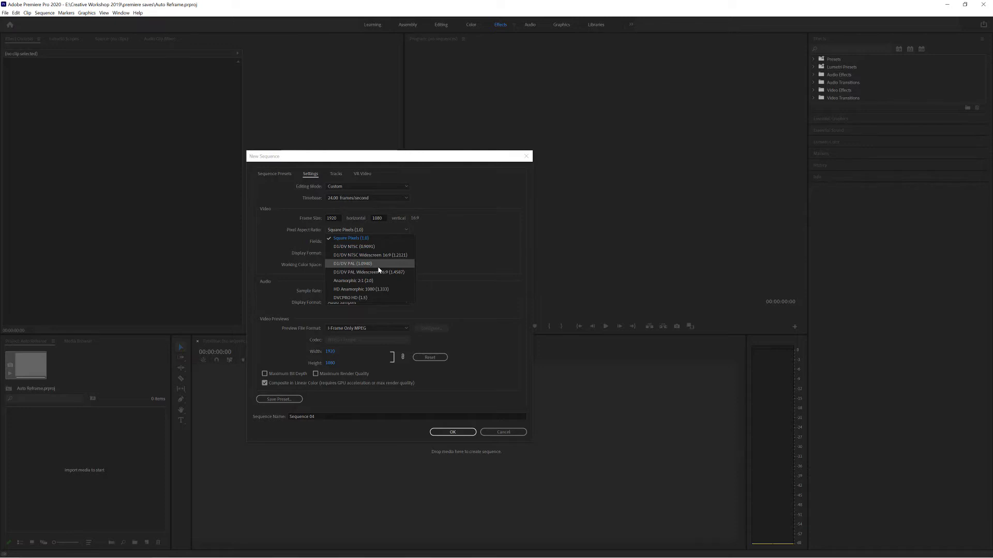
left_click(342, 238)
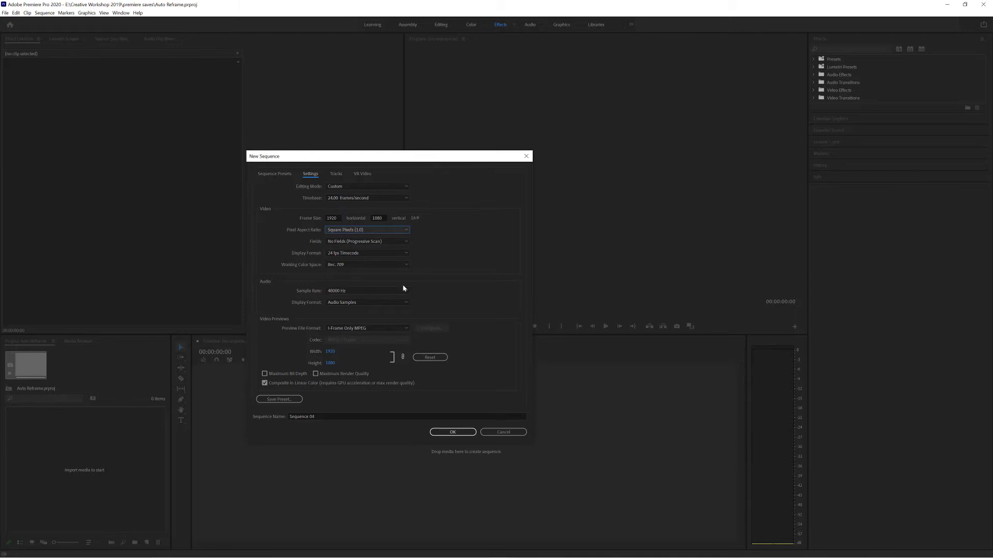
left_click(400, 240)
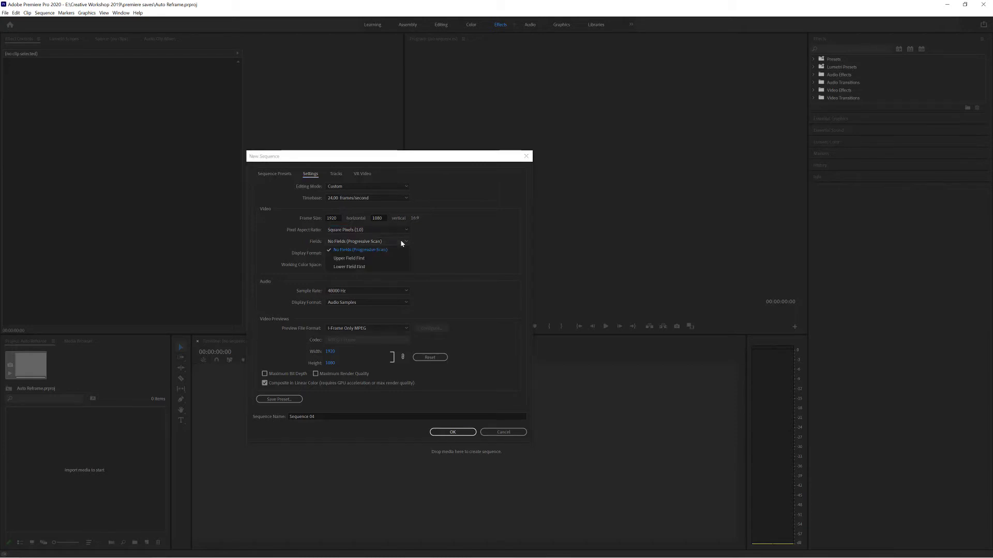
left_click(375, 250)
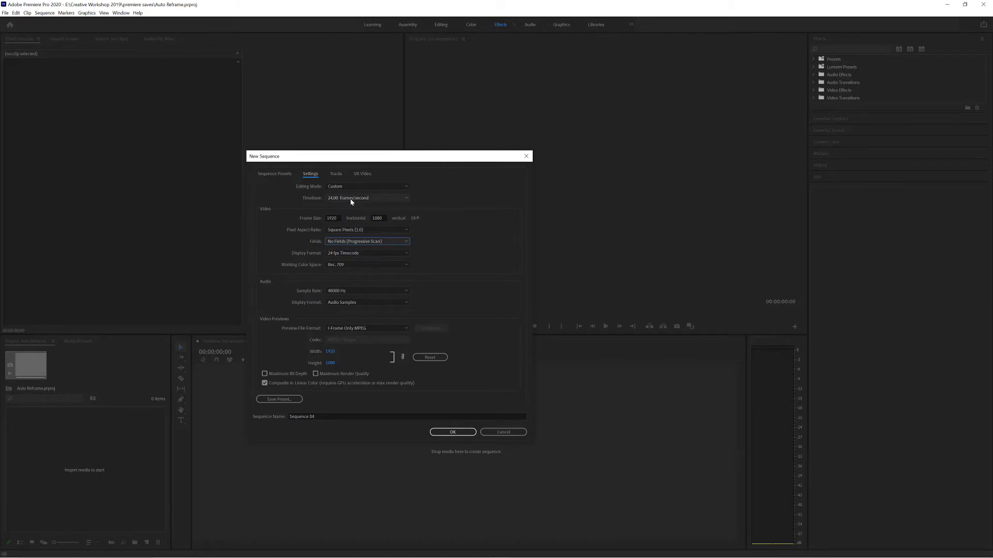
left_click(381, 264)
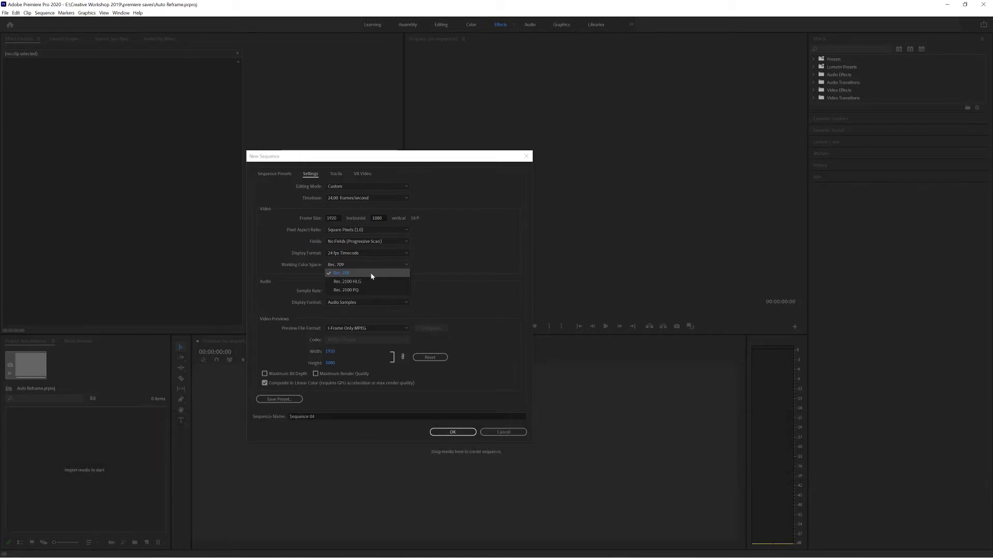
left_click(371, 272)
left_click(364, 292)
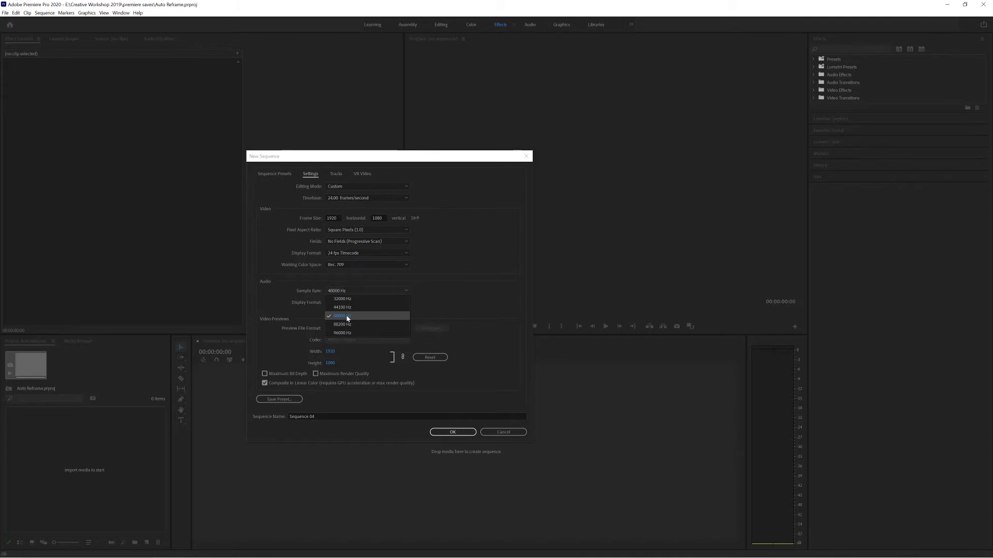
left_click(347, 316)
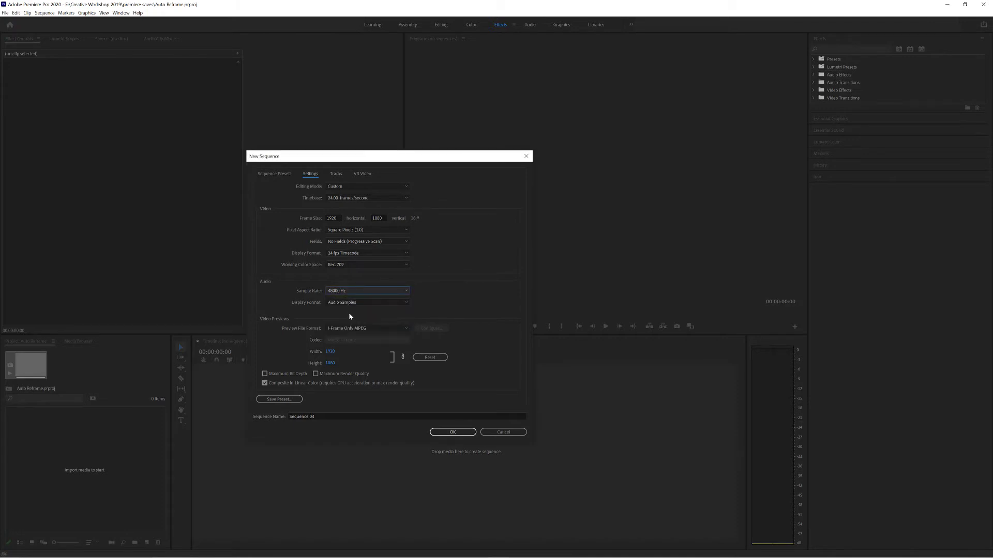
key("Tab")
key("Tab")
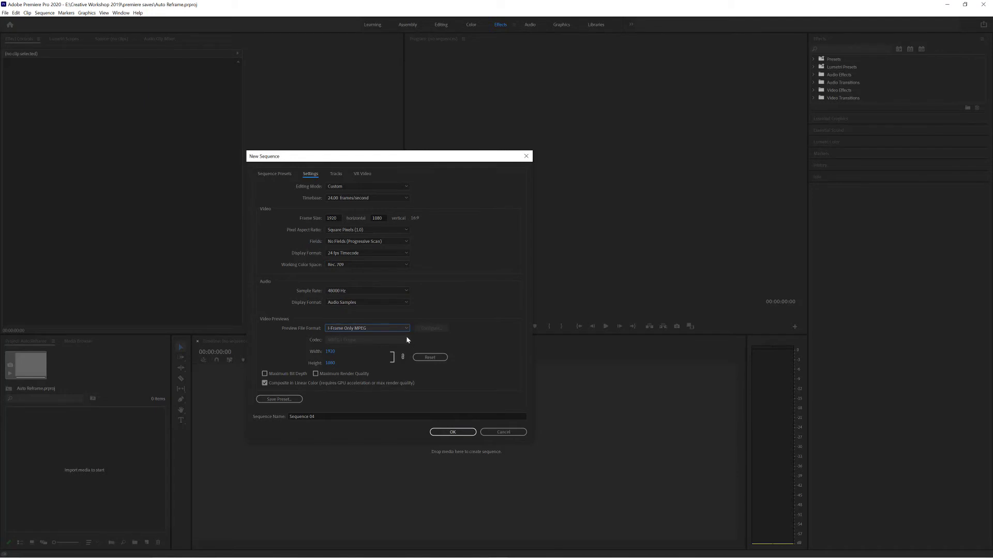
left_click(394, 328)
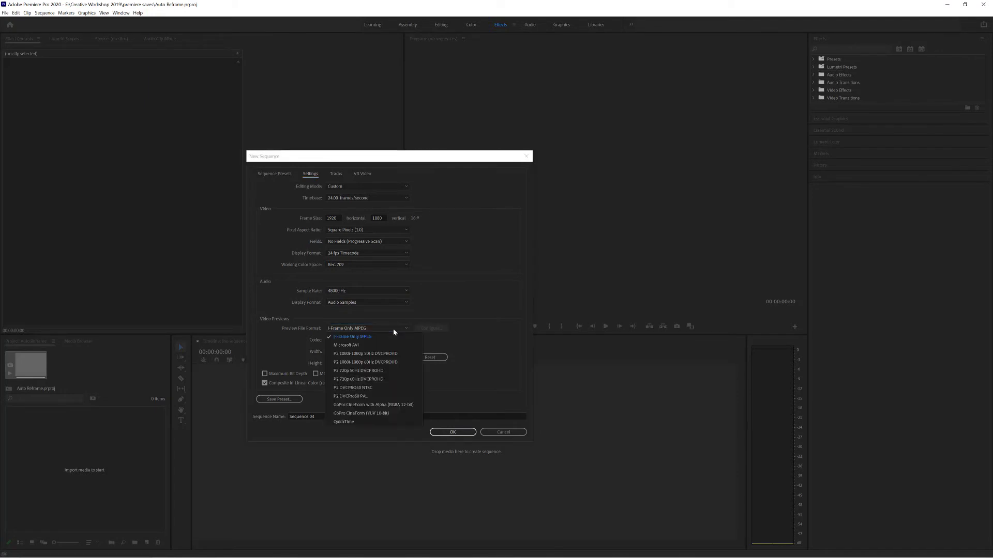
left_click(369, 338)
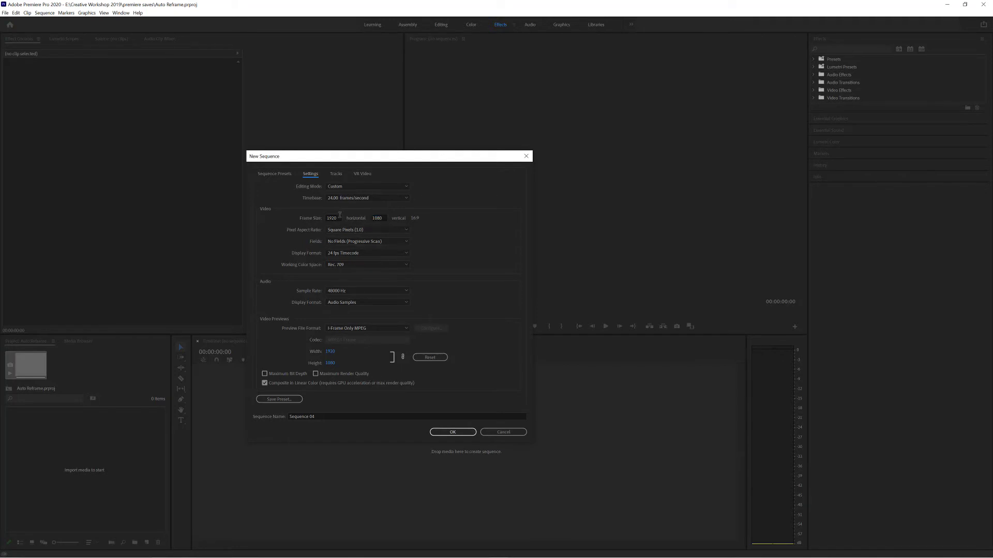
Step: Change the frame width to 1080 so the frame size becomes 1080×1080
left_click(333, 218)
left_click(380, 217)
left_click(380, 219)
left_click(338, 219)
key("Return")
Step: Enter 'test sequence' as the sequence name
left_click(321, 416)
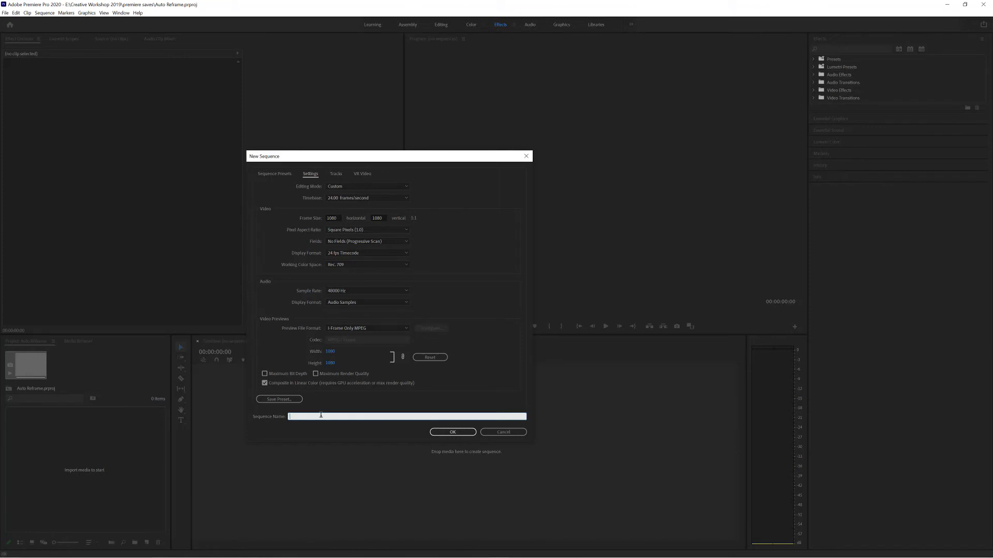
type("test seq")
type("uence")
Step: Save the settings as the preset 'IG 1080x1080', listed under Custom
left_click(278, 400)
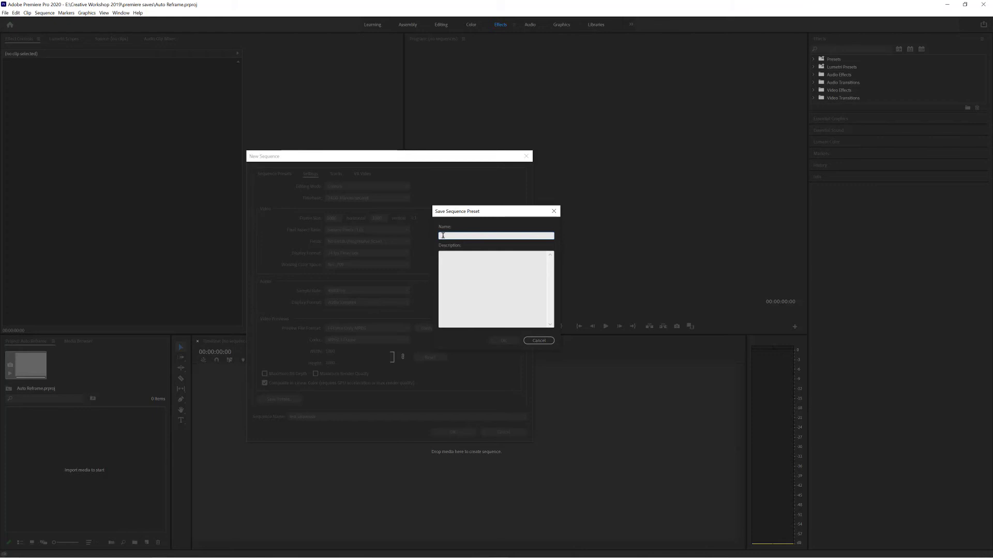
type("I")
type(" 1080x1080")
left_click(503, 341)
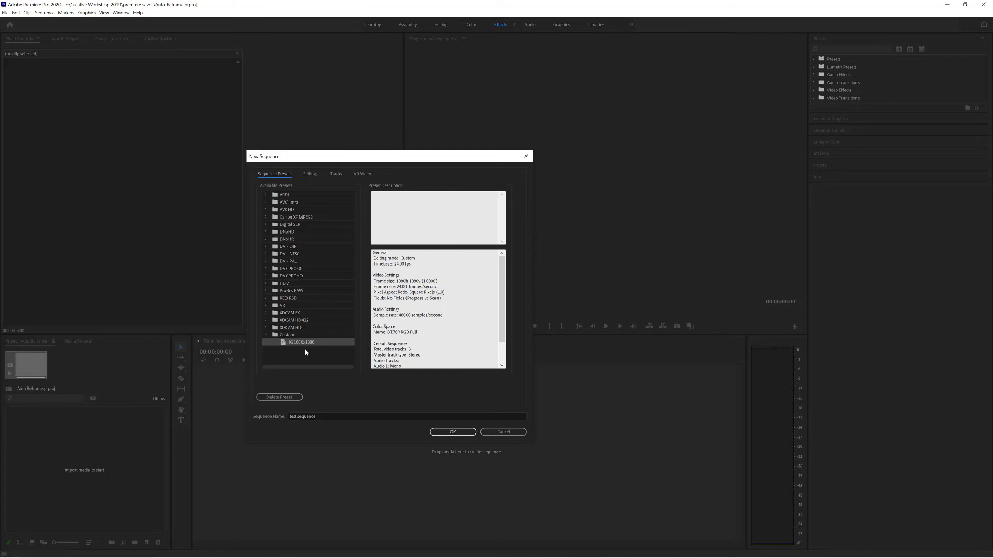
Step: Create 'test sequence' from the IG 1080x1080 preset and focus its empty timeline
double_click(307, 343)
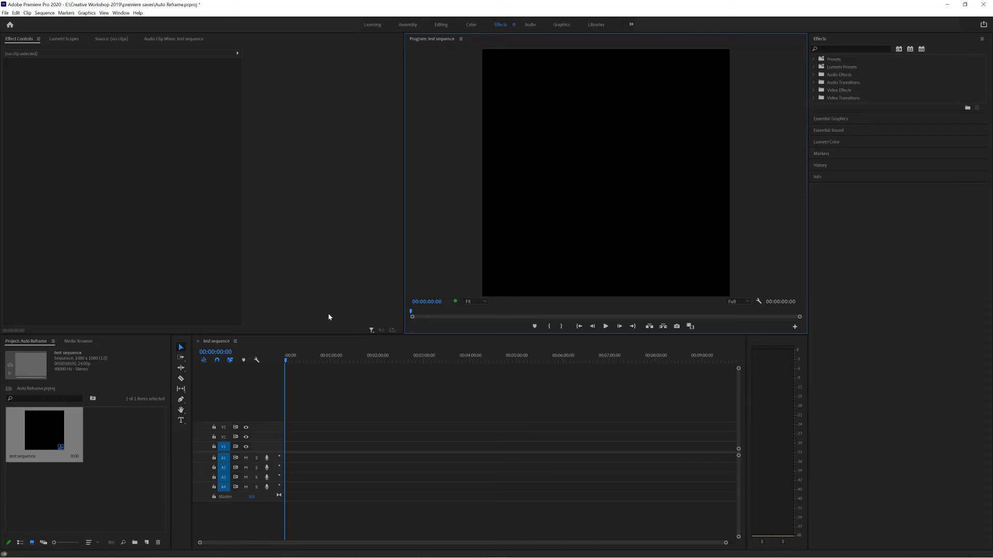
left_click(450, 428)
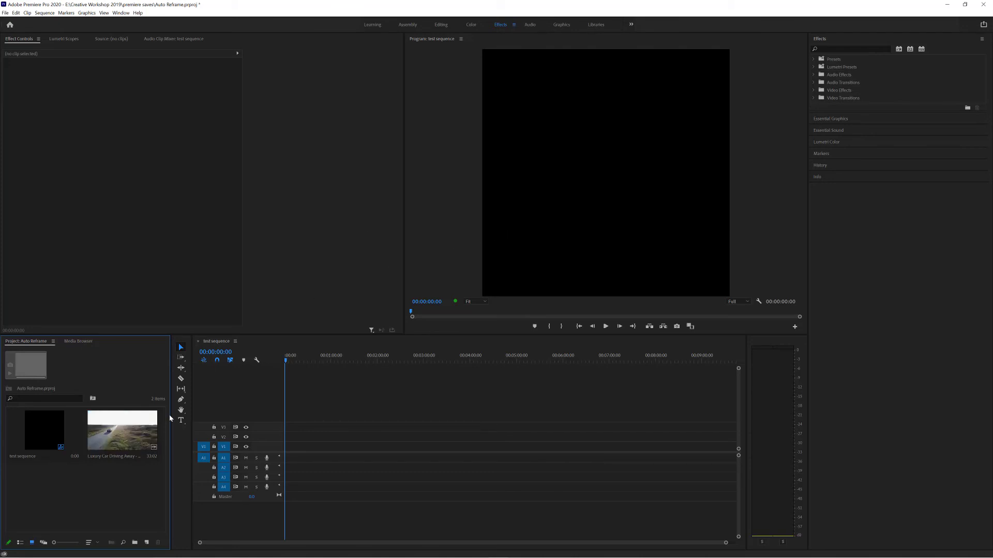
Step: Drop the Luxury Car Driving Away clip into test sequence, keeping the 1080×1080 settings
left_click_drag(122, 429, 285, 381)
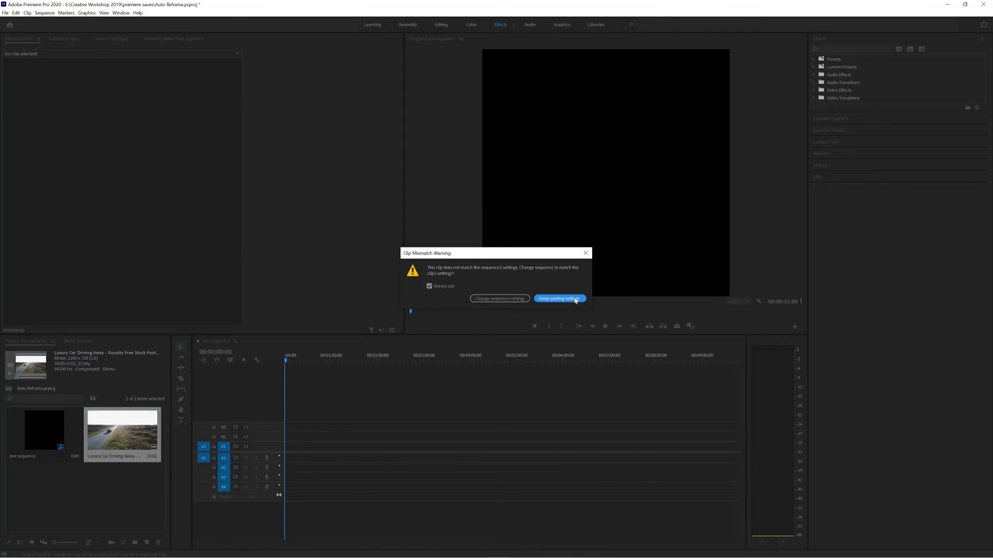
left_click(574, 300)
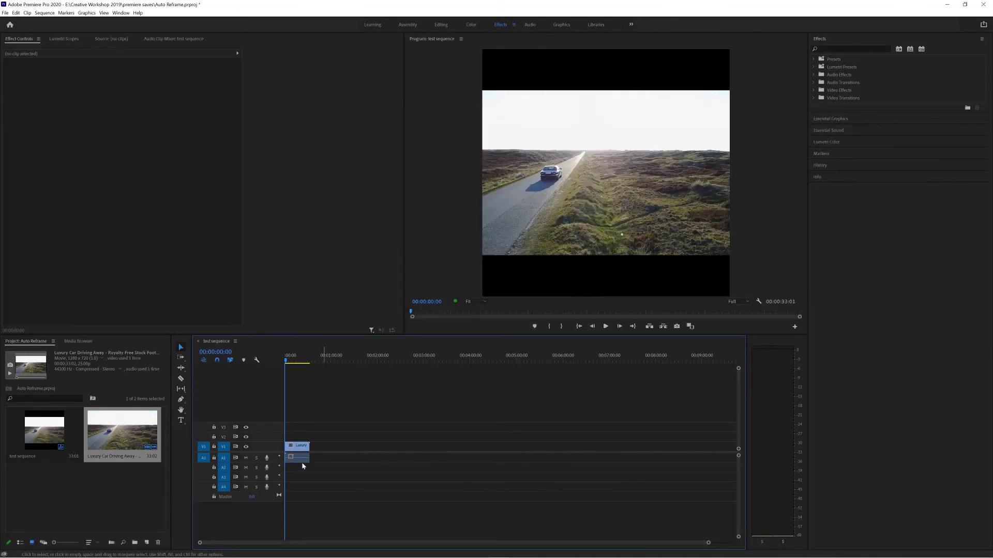
Step: Scale the car clip to 153.6 to fill the square frame, then scrub the timeline to check
left_click_drag(288, 361, 288, 362)
left_click(495, 104)
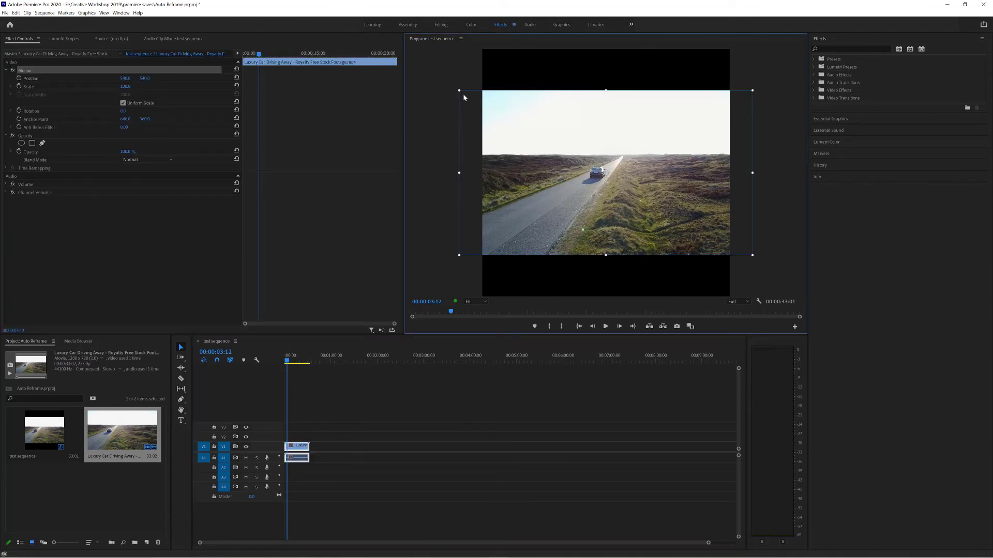
left_click_drag(461, 91, 359, 50)
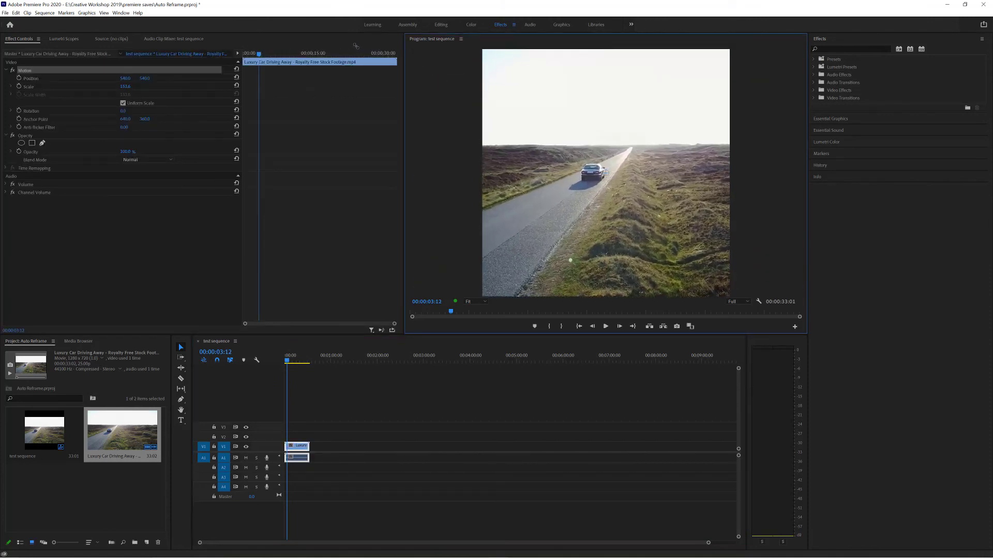
mouse_move(288, 361)
left_mouse_down()
mouse_move(315, 366)
mouse_move(288, 359)
left_mouse_up()
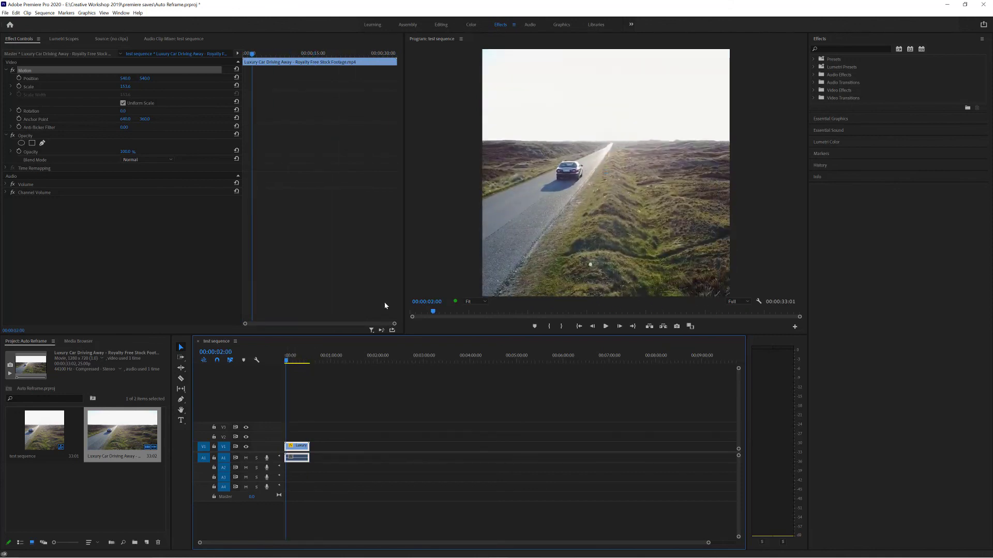
left_click(590, 208)
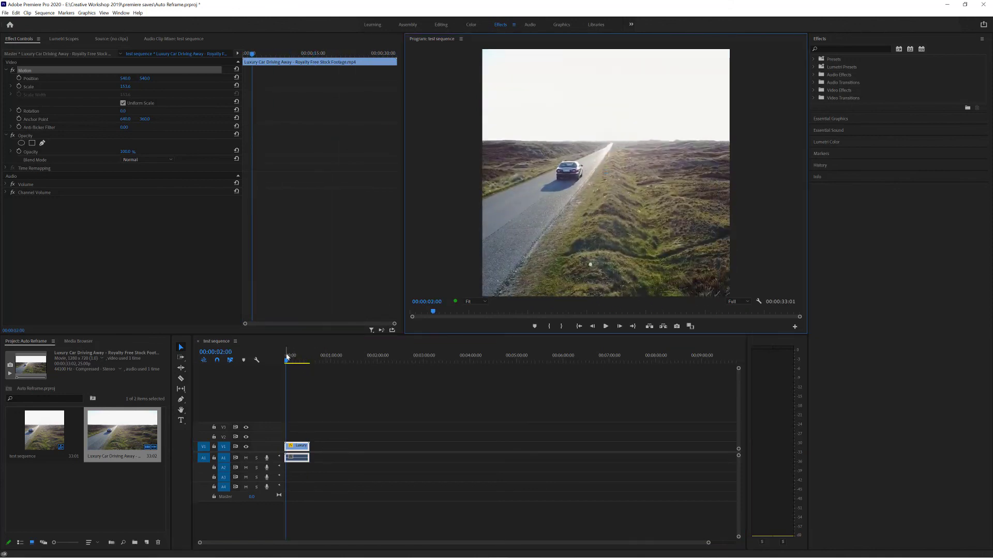
left_click_drag(288, 360, 305, 361)
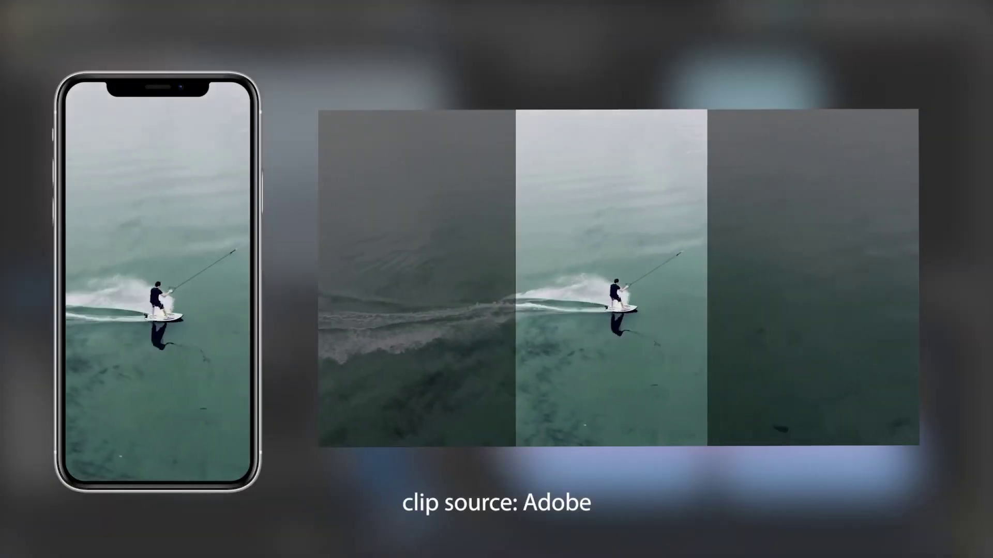